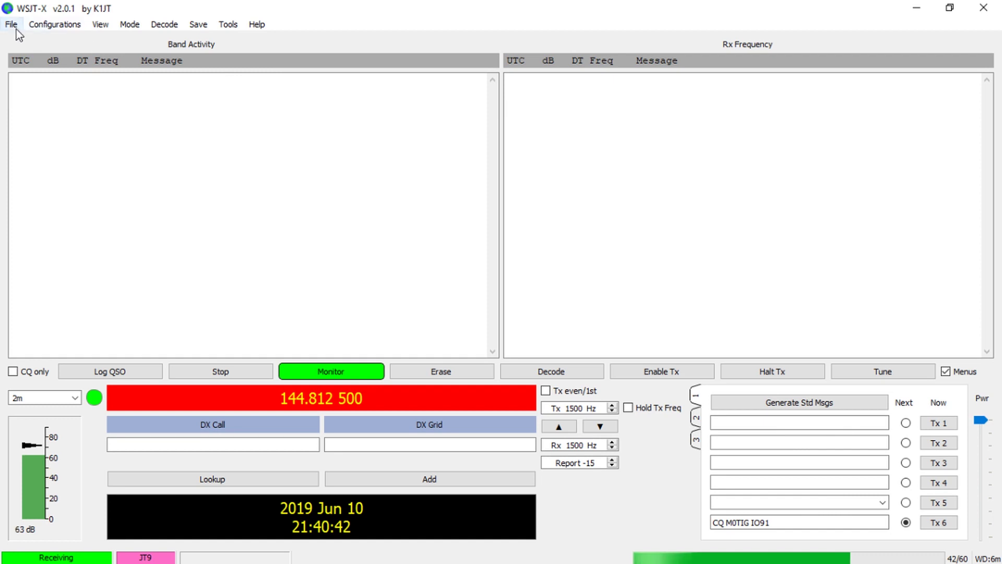
Open the program settings and review the station's call sign and grid locator in the station details
{"action": "left_click", "coordinate": [15, 27]}
{"action": "mouse_move", "coordinate": [55, 24]}
{"action": "mouse_move", "coordinate": [11, 24]}
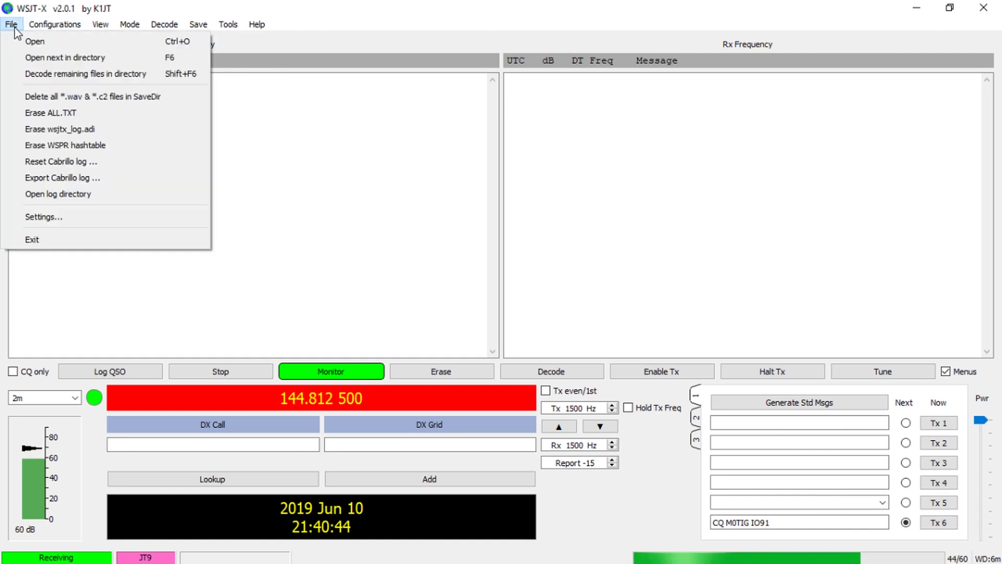
{"action": "left_click", "coordinate": [50, 219]}
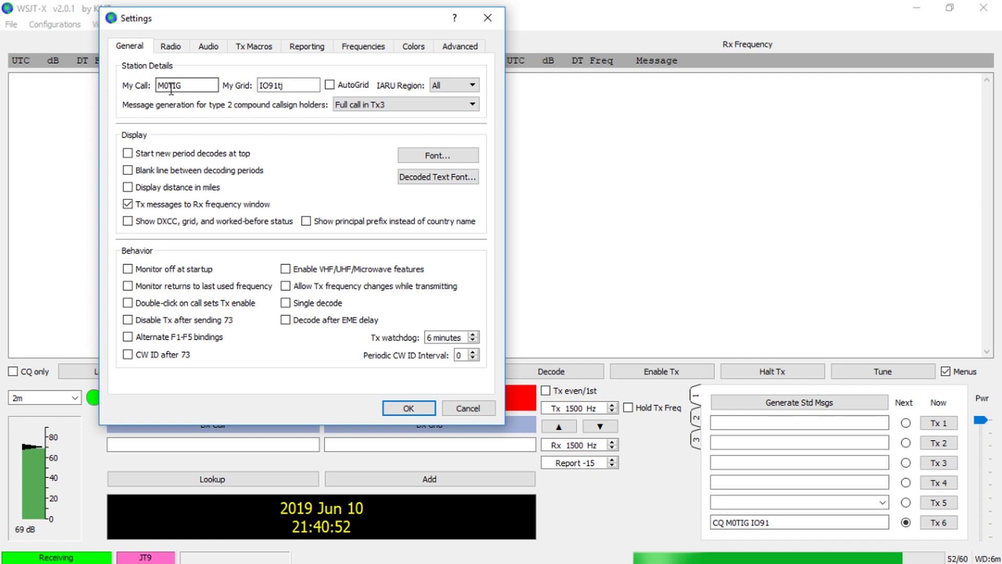
{"action": "left_click", "coordinate": [270, 90]}
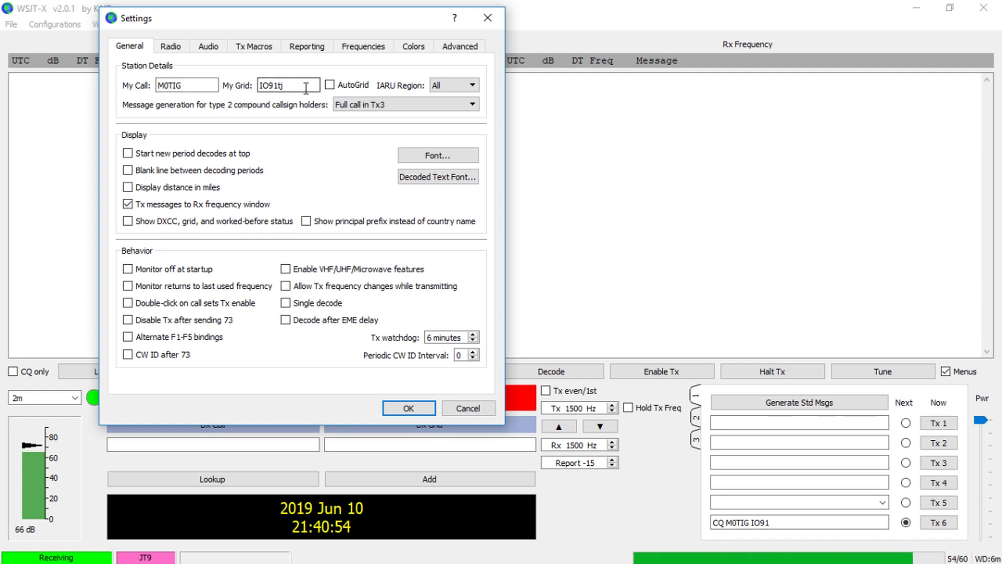
{"action": "left_click", "coordinate": [208, 87]}
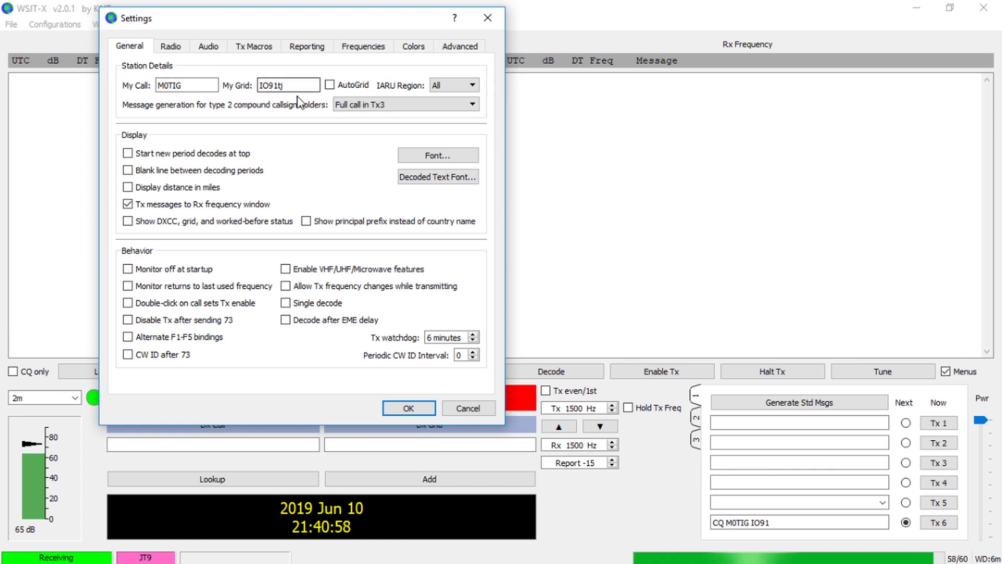
{"action": "left_click", "coordinate": [282, 85]}
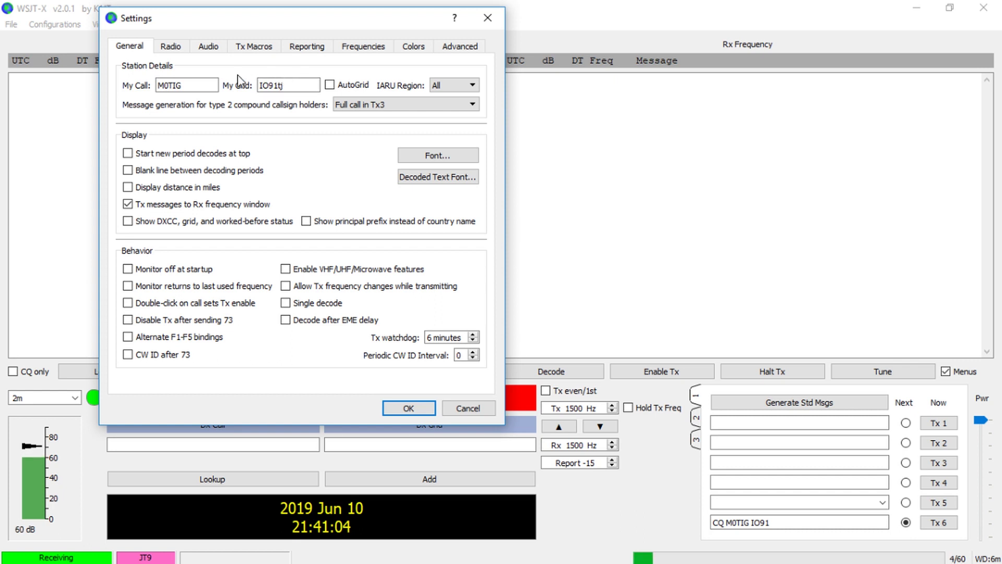
Choose Icom IC-7300 as the rig and COM4 as its CAT control serial port in the radio settings
{"action": "left_click", "coordinate": [177, 50]}
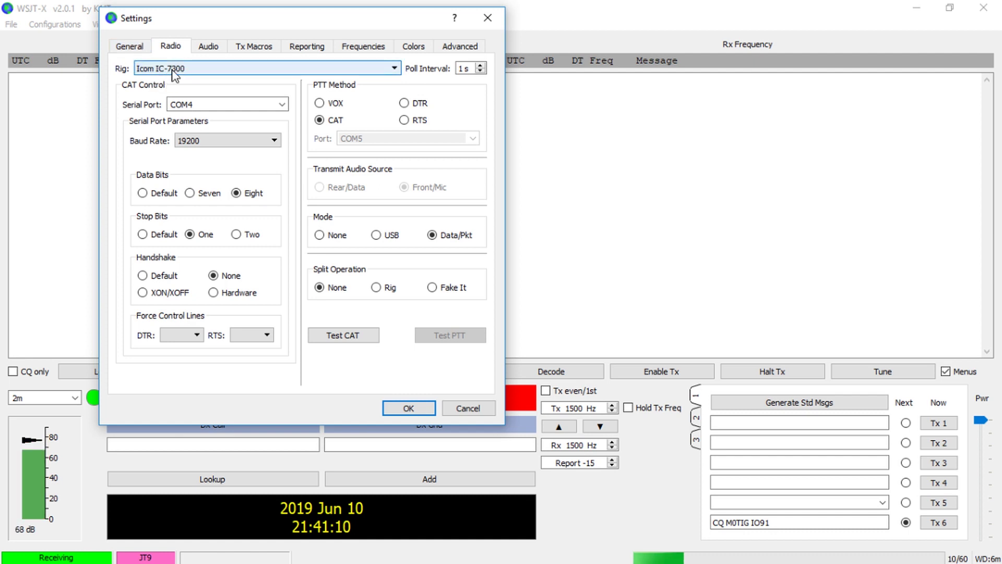
{"action": "left_click", "coordinate": [395, 69]}
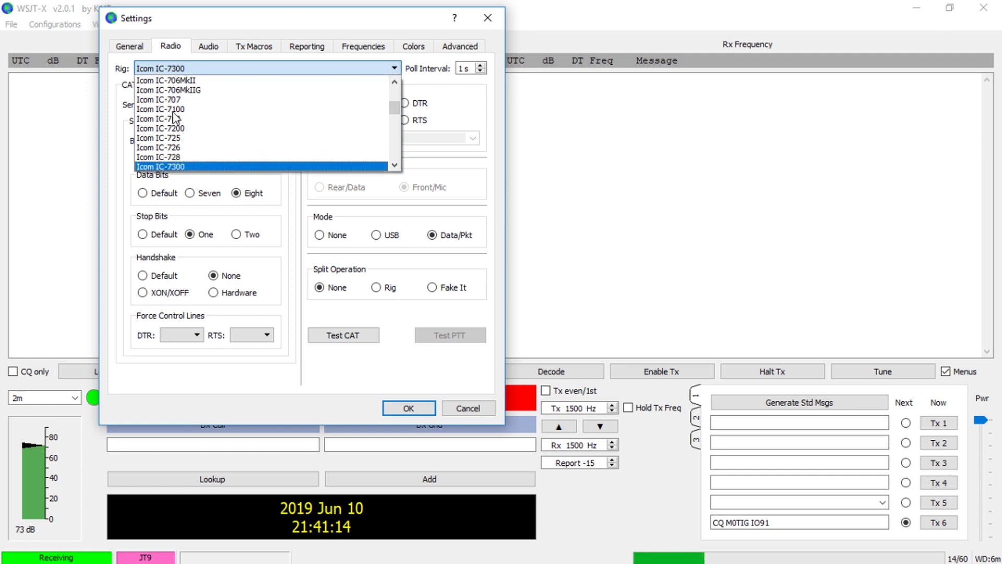
{"action": "left_click", "coordinate": [170, 167]}
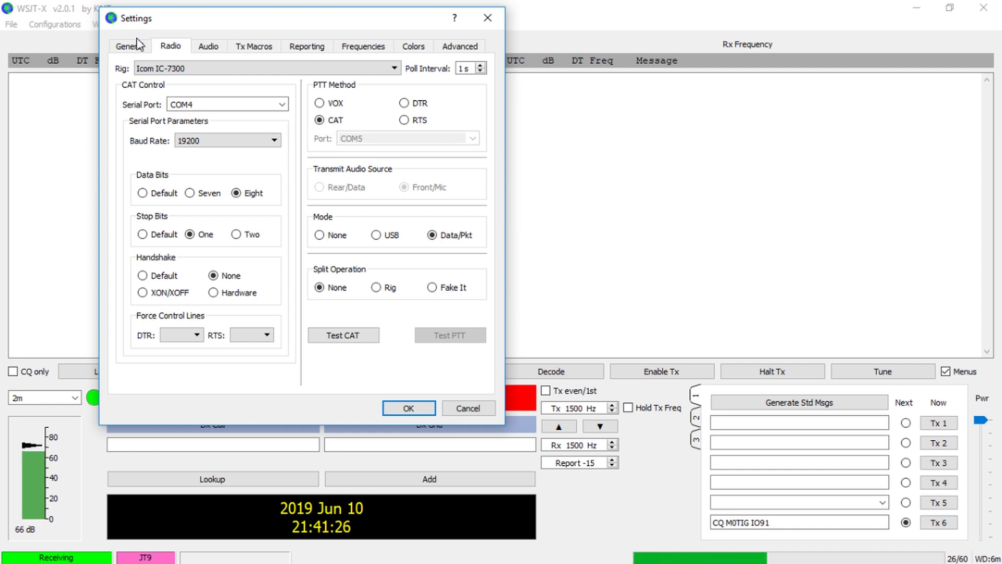
{"action": "left_click", "coordinate": [283, 105]}
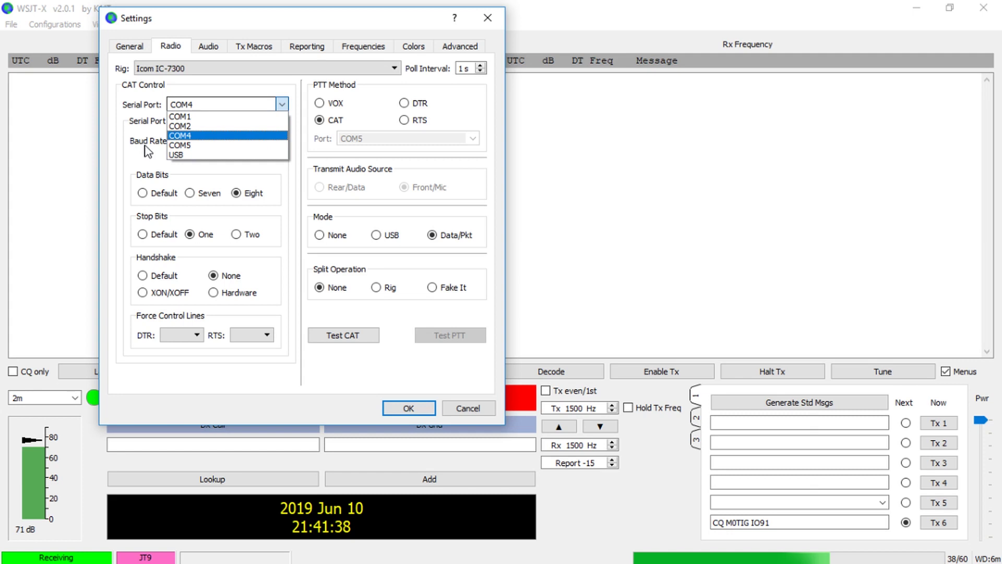
{"action": "left_click", "coordinate": [189, 136]}
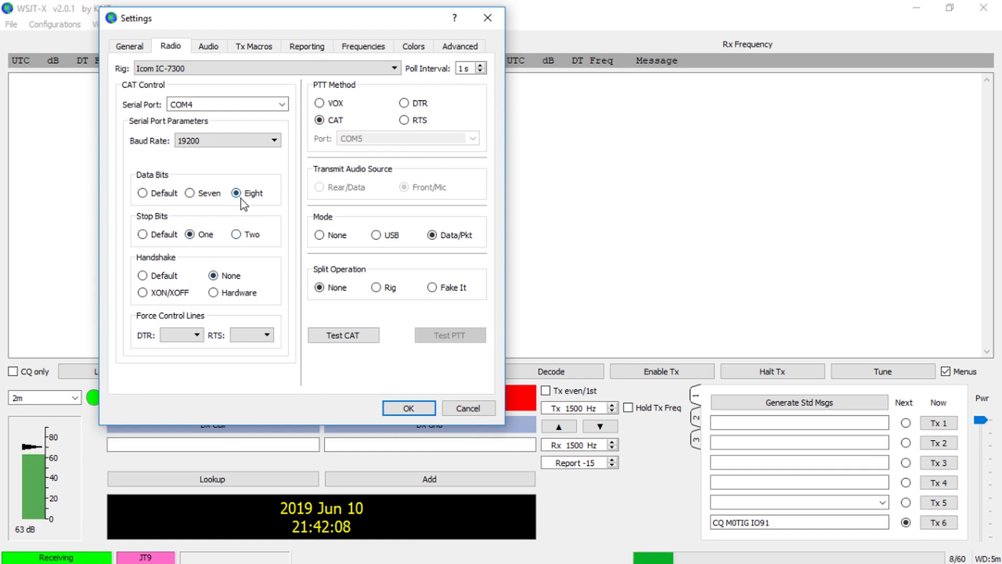
{"action": "left_click", "coordinate": [195, 196]}
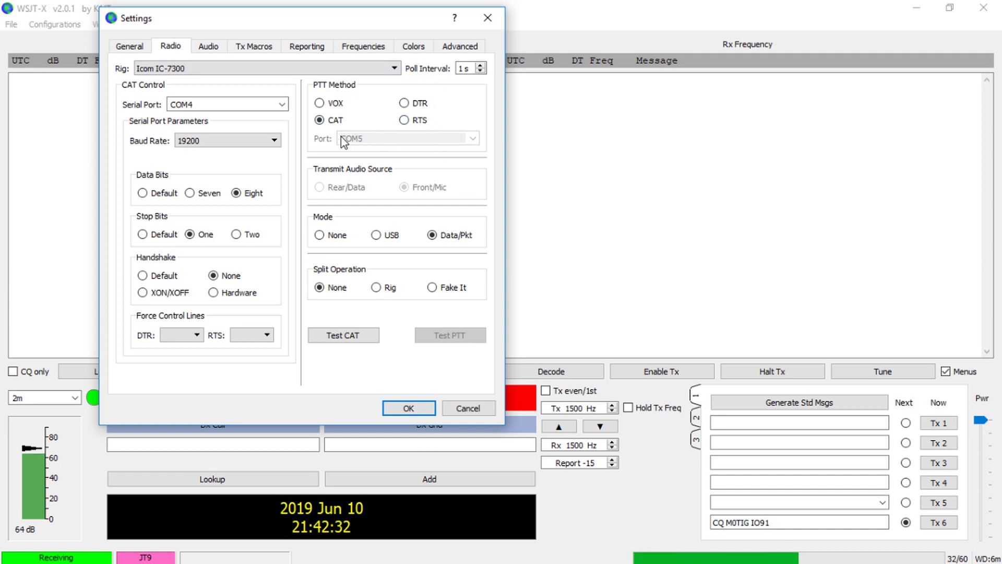
Set the PTT method to CAT after trying VOX, and test the CAT connection and PTT
{"action": "left_click", "coordinate": [319, 105]}
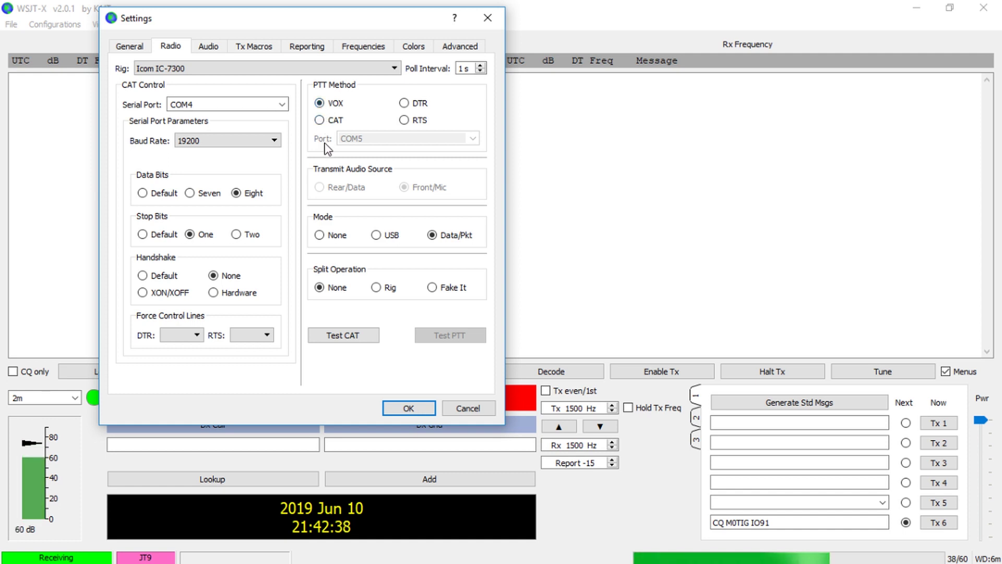
{"action": "left_click", "coordinate": [330, 337]}
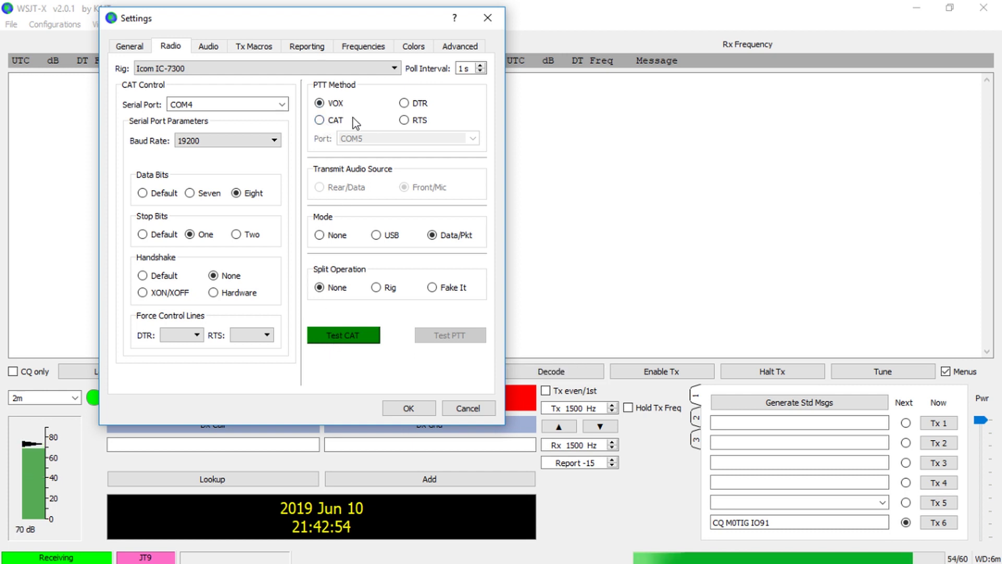
{"action": "left_click", "coordinate": [319, 120]}
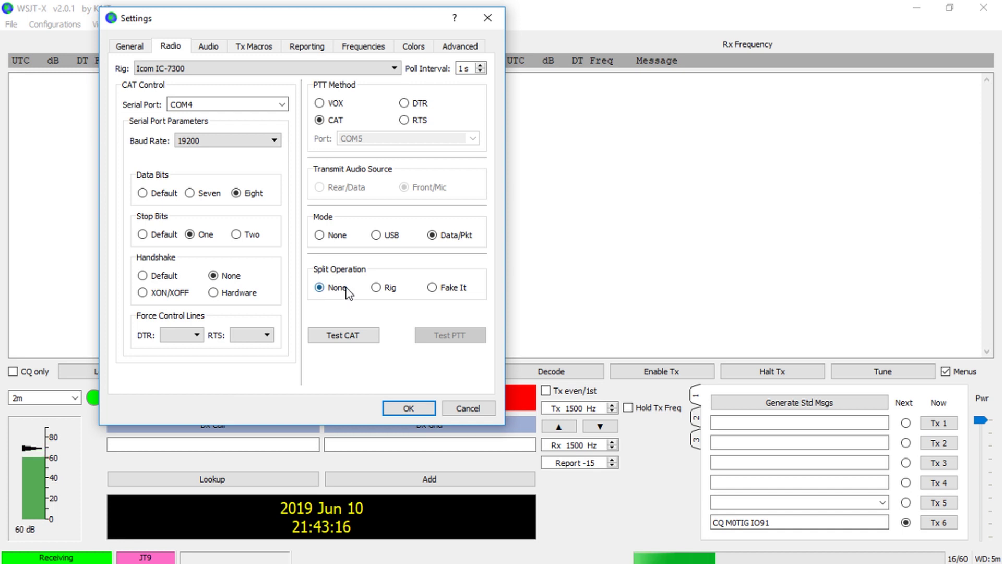
{"action": "left_click", "coordinate": [355, 338]}
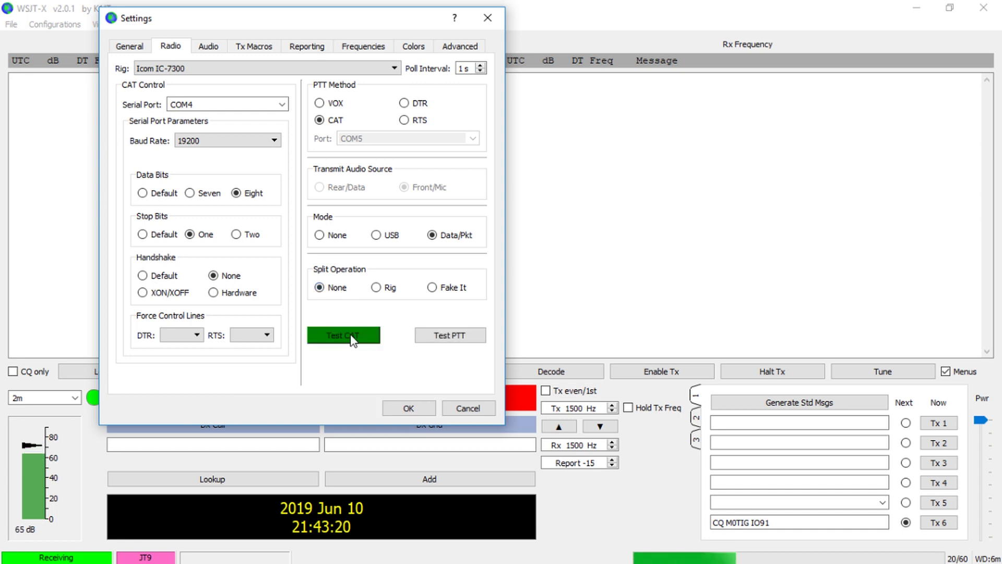
{"action": "left_click", "coordinate": [430, 336]}
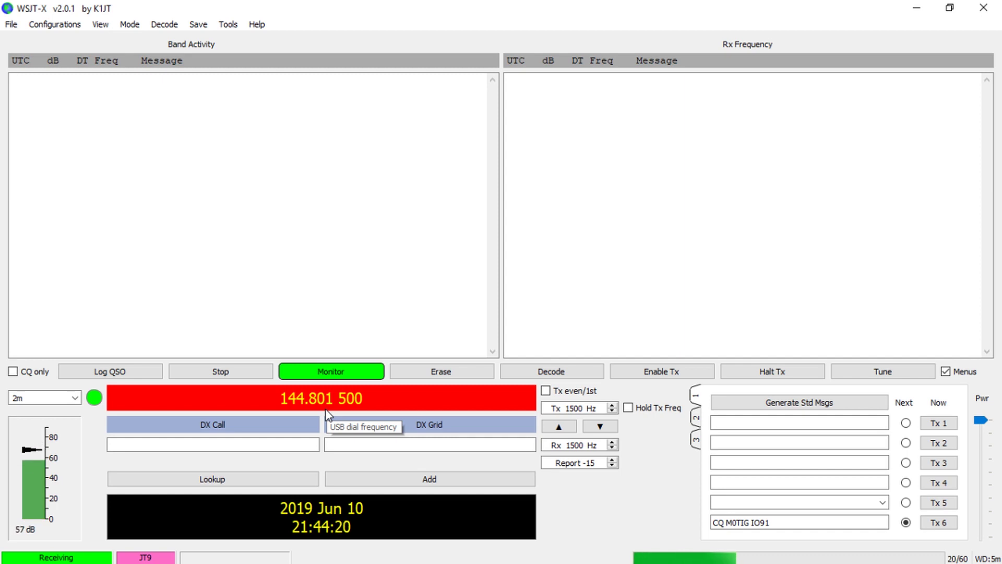
Close WSJT-X, launch Ham Radio Deluxe and begin a new radio connection definition
{"action": "left_click", "coordinate": [998, 6]}
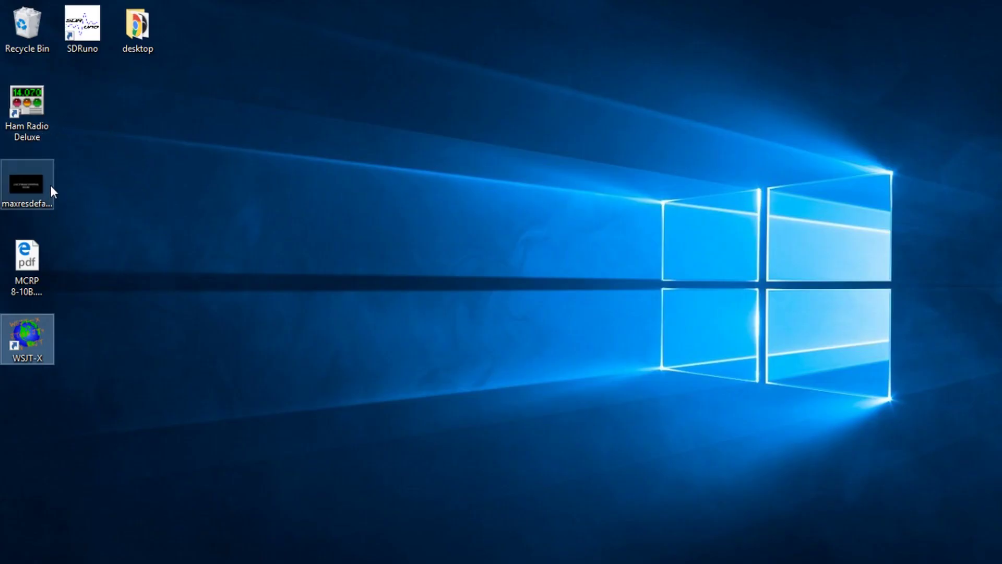
{"action": "double_click", "coordinate": [31, 102]}
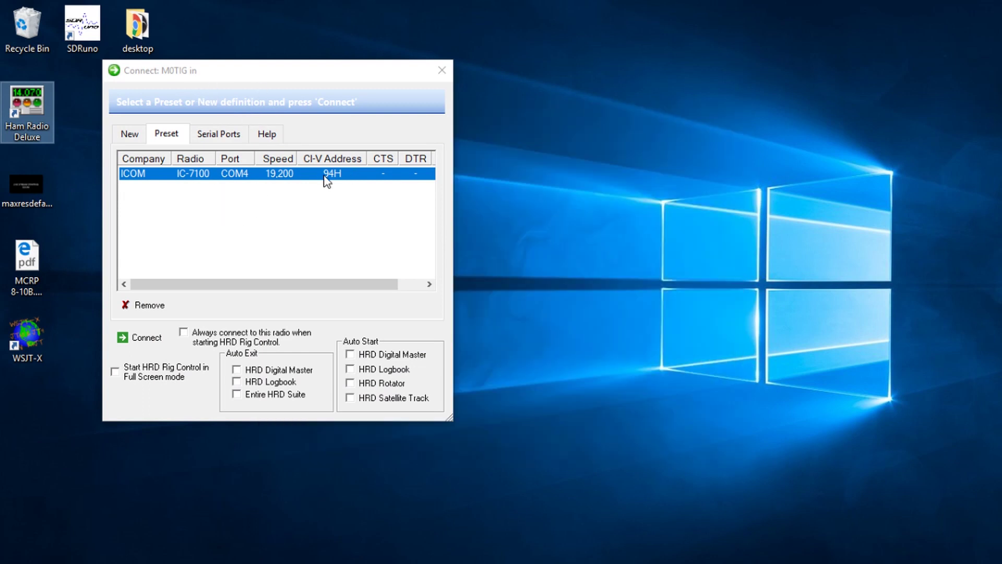
{"action": "left_click", "coordinate": [132, 138]}
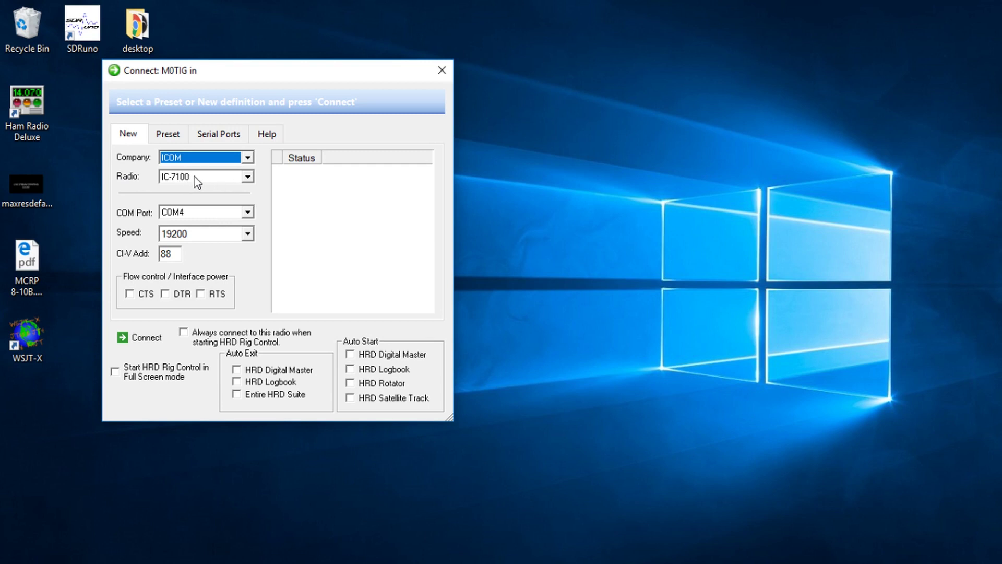
Define the new connection's company as ICOM and its radio as IC-7100
{"action": "left_click", "coordinate": [248, 177]}
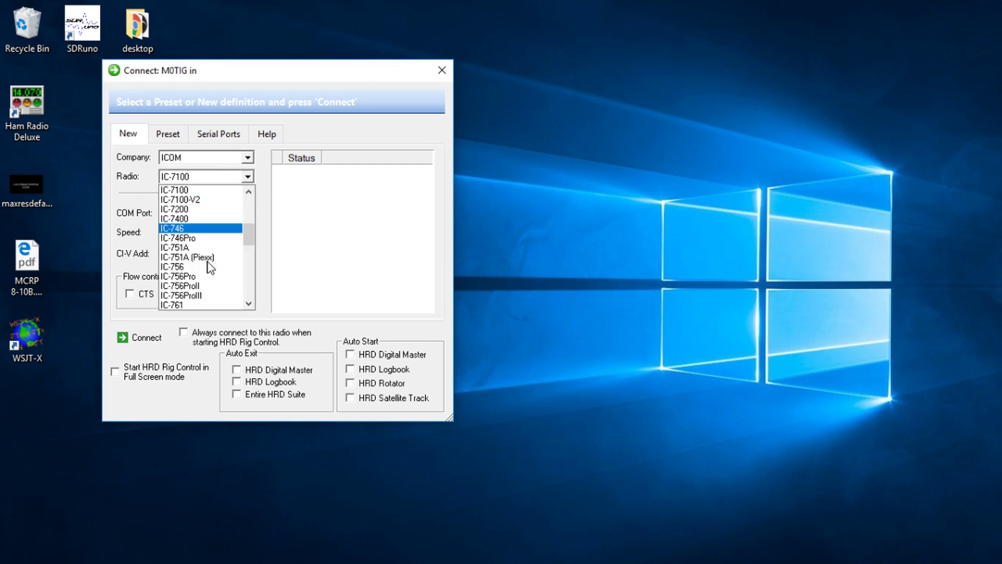
{"action": "left_click", "coordinate": [196, 162]}
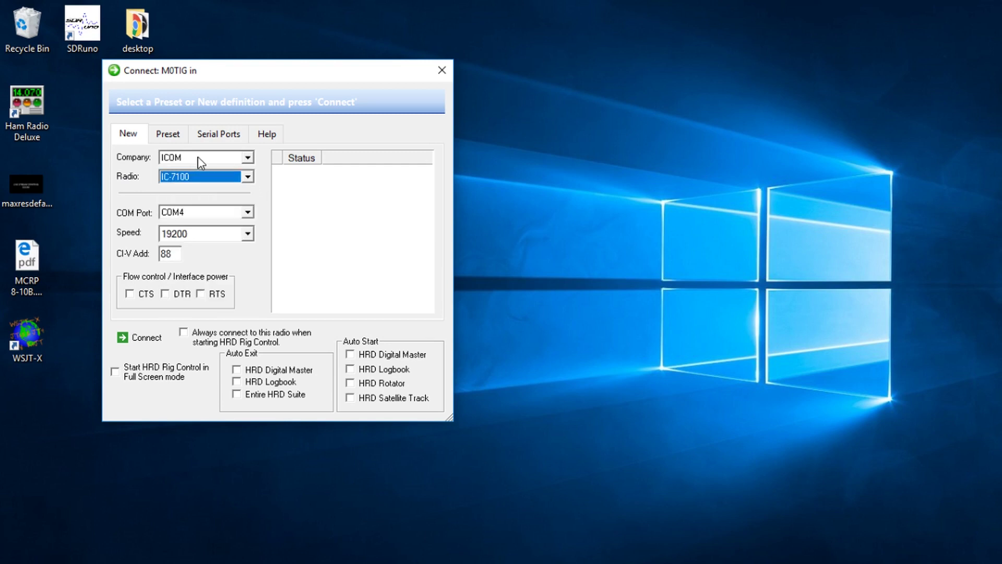
{"action": "left_click", "coordinate": [248, 158]}
{"action": "left_click", "coordinate": [186, 203]}
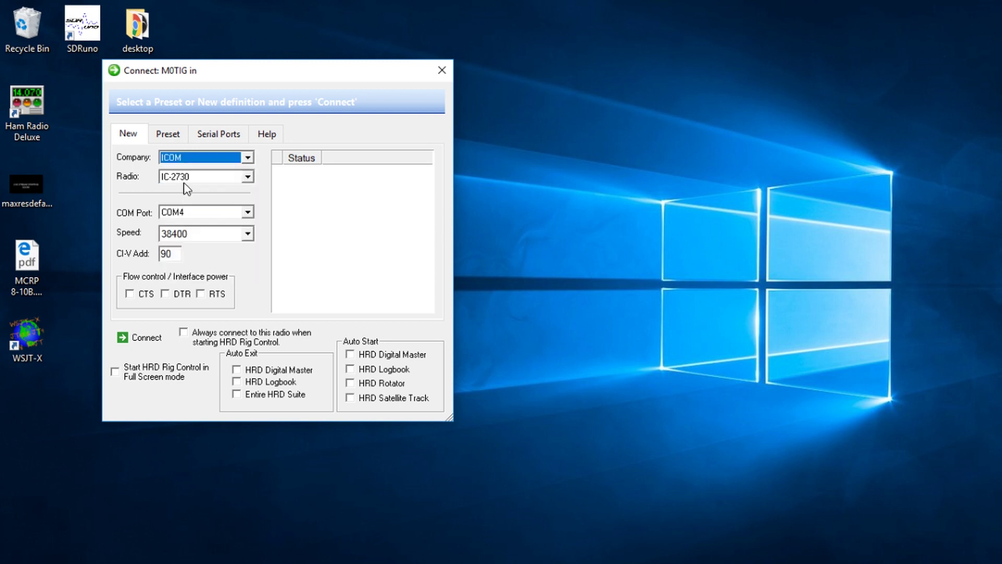
{"action": "left_click", "coordinate": [248, 177]}
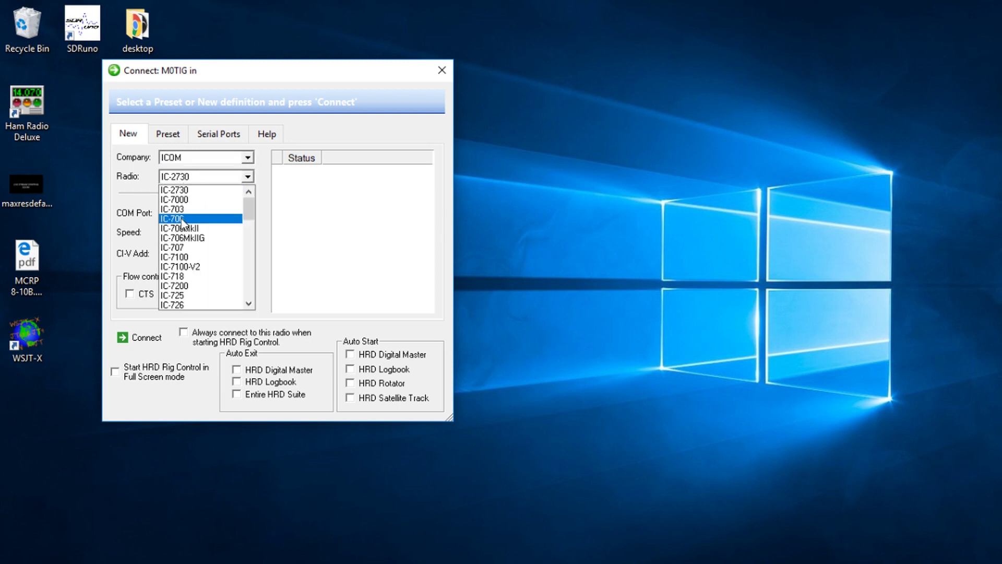
{"action": "left_click", "coordinate": [183, 257]}
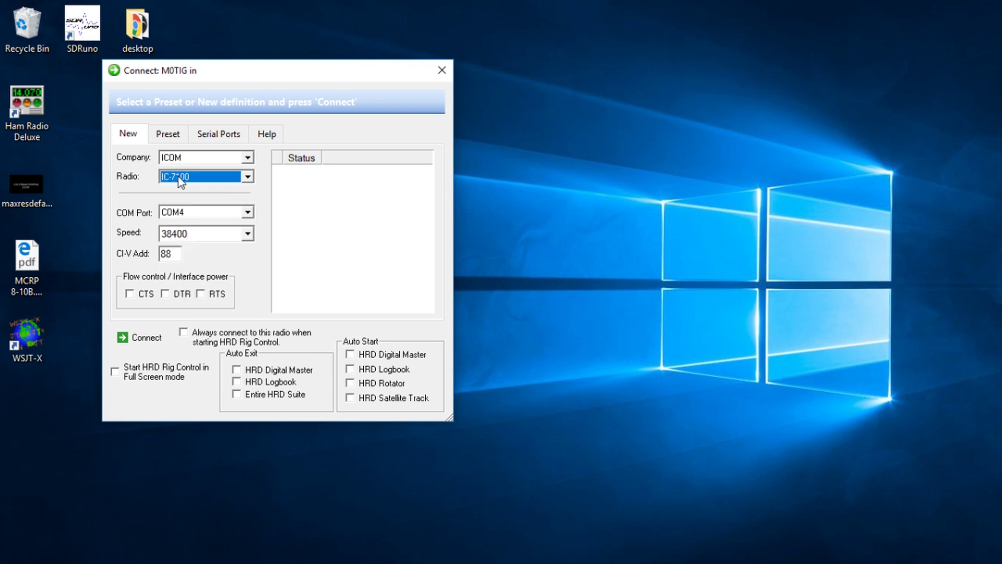
Set the connection to port COM4, speed 19200 and CI-V address 94H, and connect to the radio
{"action": "left_click", "coordinate": [248, 213]}
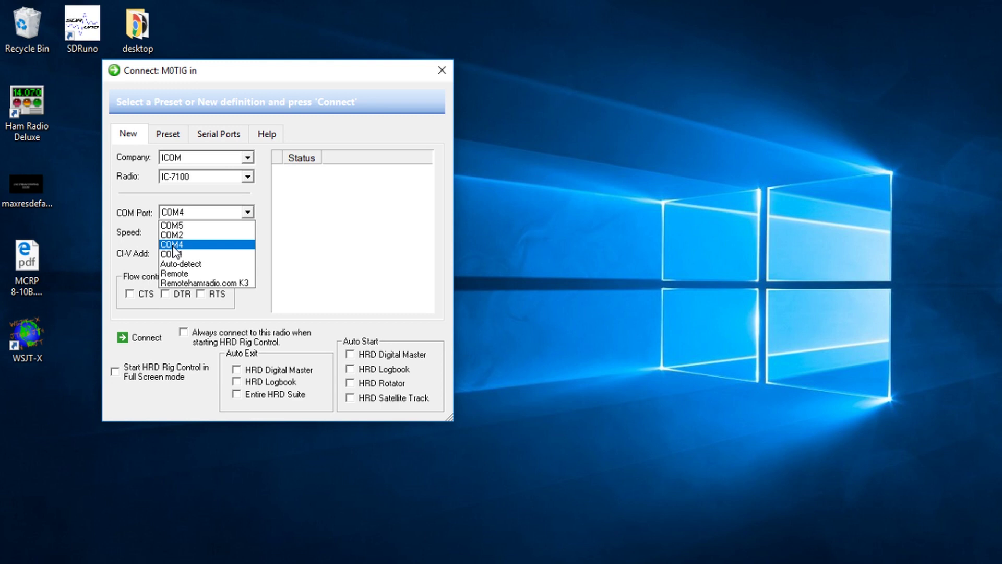
{"action": "left_click", "coordinate": [174, 245]}
{"action": "left_click", "coordinate": [246, 235]}
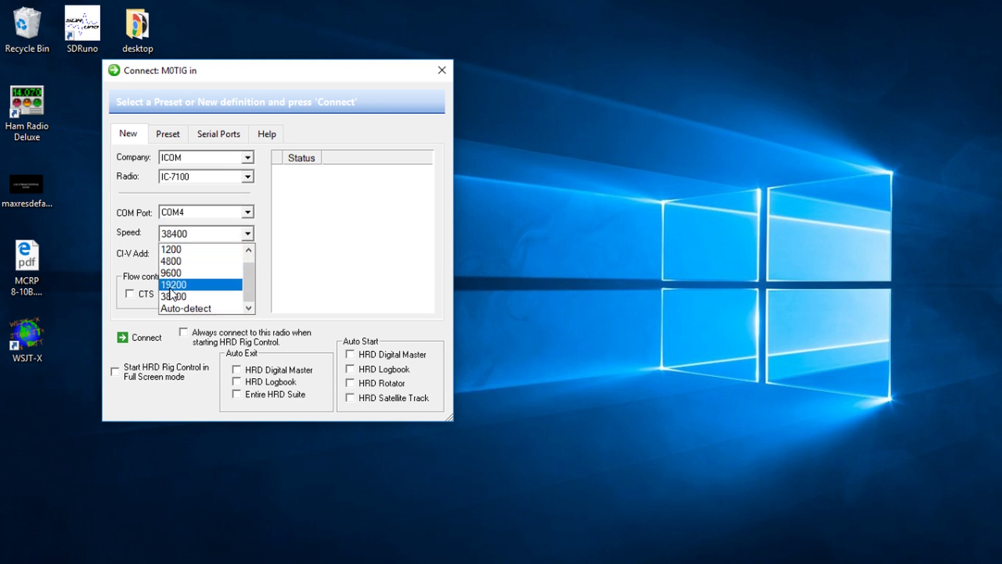
{"action": "left_click", "coordinate": [172, 286]}
{"action": "left_click_drag", "start_coordinate": [178, 252], "coordinate": [162, 253]}
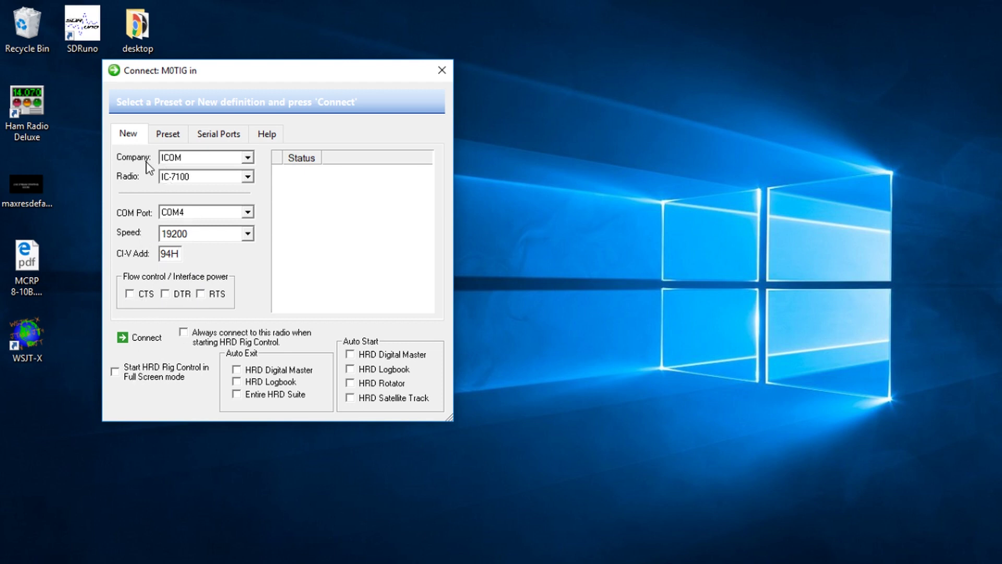
{"action": "left_click", "coordinate": [130, 339]}
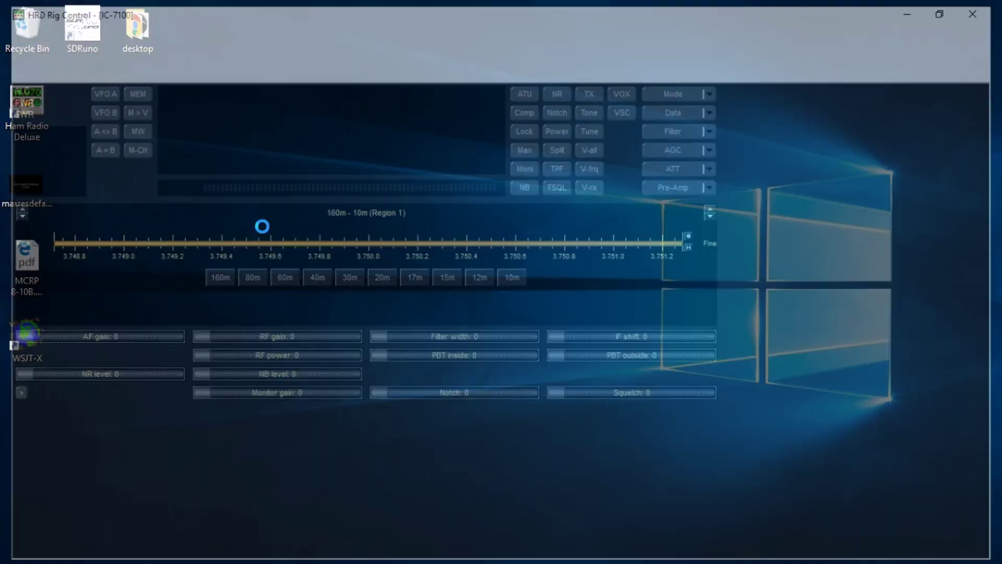
Tune the radio down in 10 kHz steps to 144.491.500
{"action": "scroll", "coordinate": [464, 131], "scroll_direction": "down", "scroll_amount": 1}
{"action": "scroll", "coordinate": [464, 133], "scroll_direction": "down", "scroll_amount": 7}
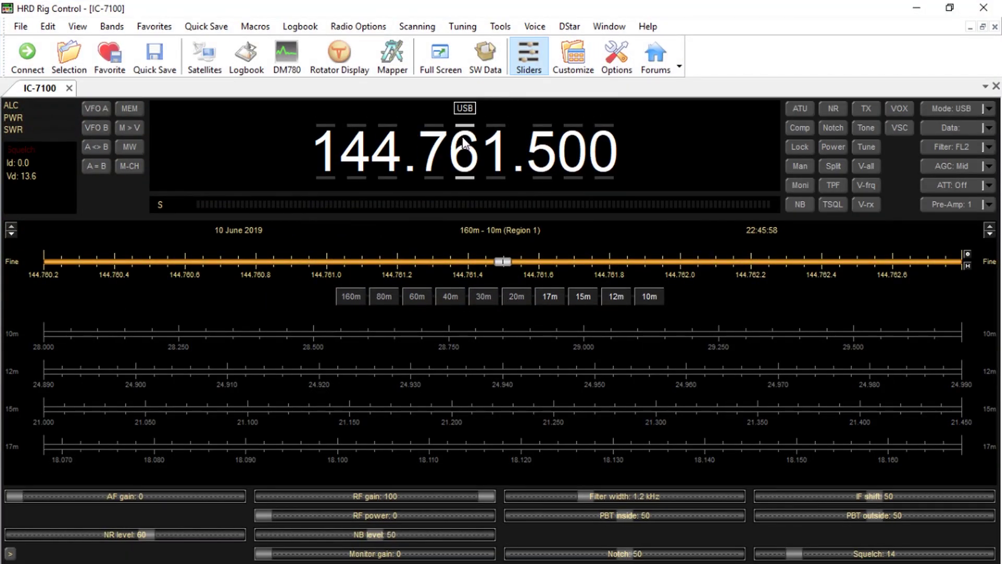
{"action": "scroll", "coordinate": [464, 142], "scroll_direction": "down", "scroll_amount": 4}
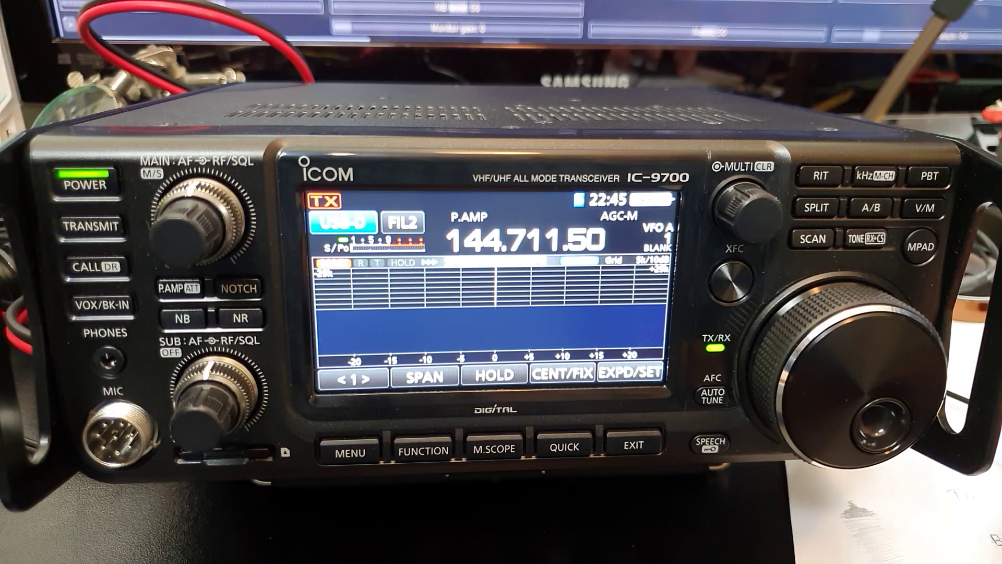
{"action": "scroll", "coordinate": [526, 239], "scroll_direction": "down", "scroll_amount": 12}
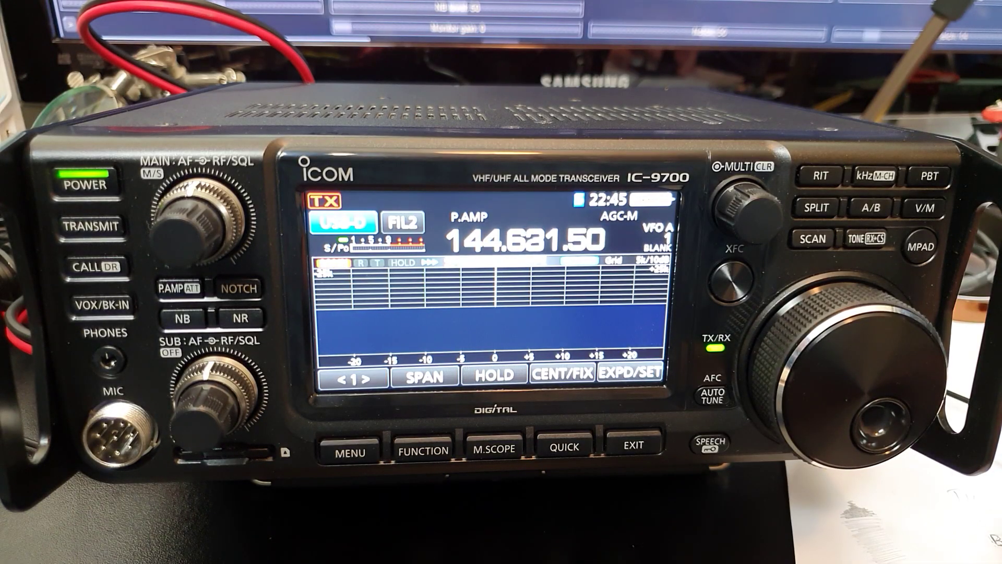
{"action": "scroll", "coordinate": [525, 239], "scroll_direction": "down", "scroll_amount": 7}
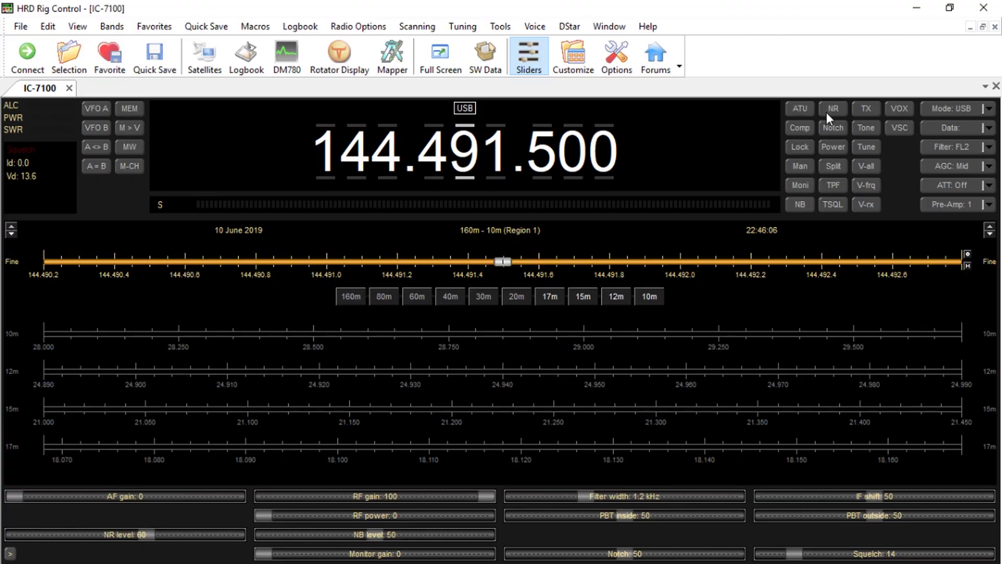
Try the radio's NR and TX controls
{"action": "left_click", "coordinate": [832, 109]}
{"action": "left_click", "coordinate": [865, 111]}
Raise the AF gain to 12 and return it to 0, and lower the RF gain to 61
{"action": "left_click_drag", "start_coordinate": [70, 494], "coordinate": [36, 490]}
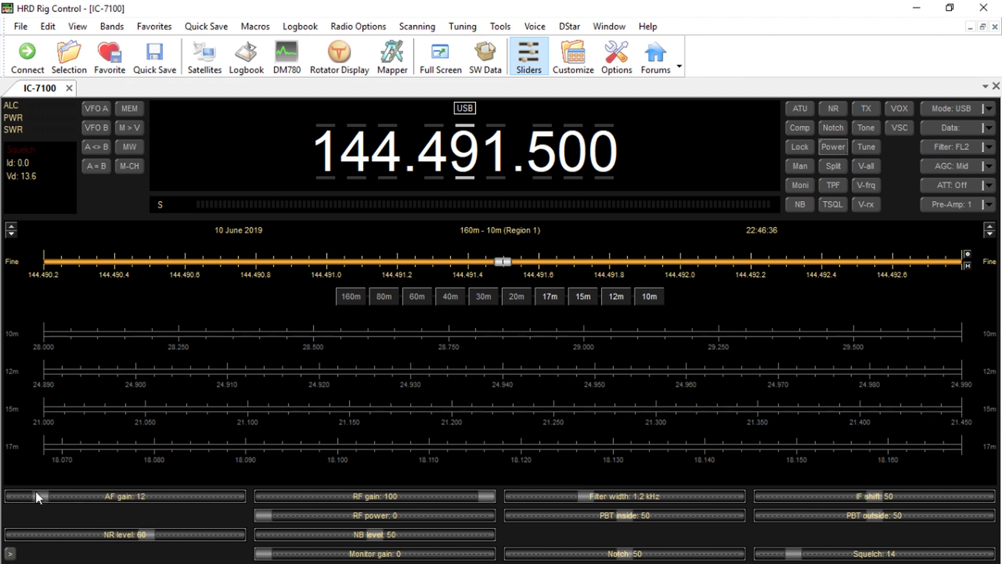
{"action": "left_click", "coordinate": [29, 498]}
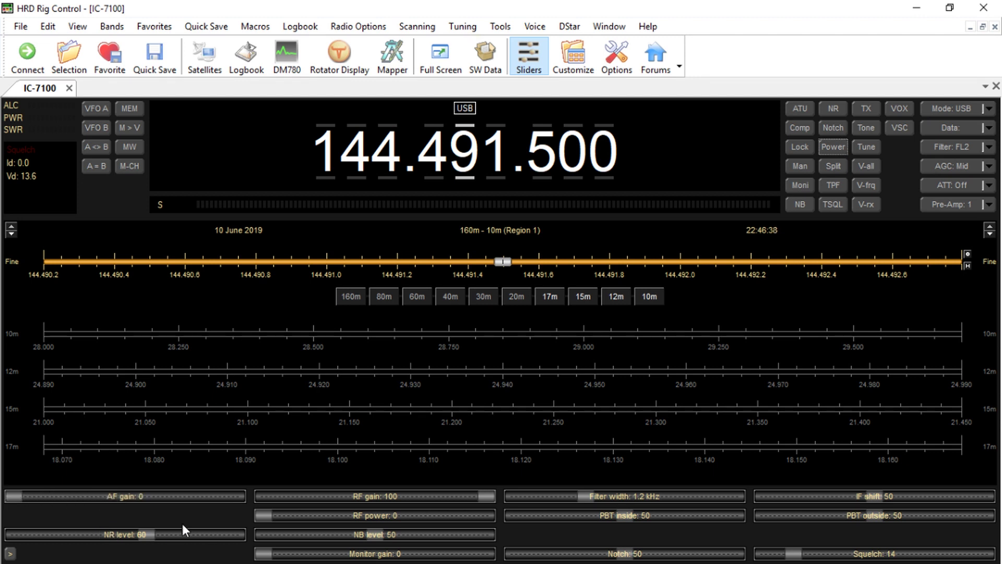
{"action": "left_click_drag", "start_coordinate": [481, 497], "coordinate": [386, 492]}
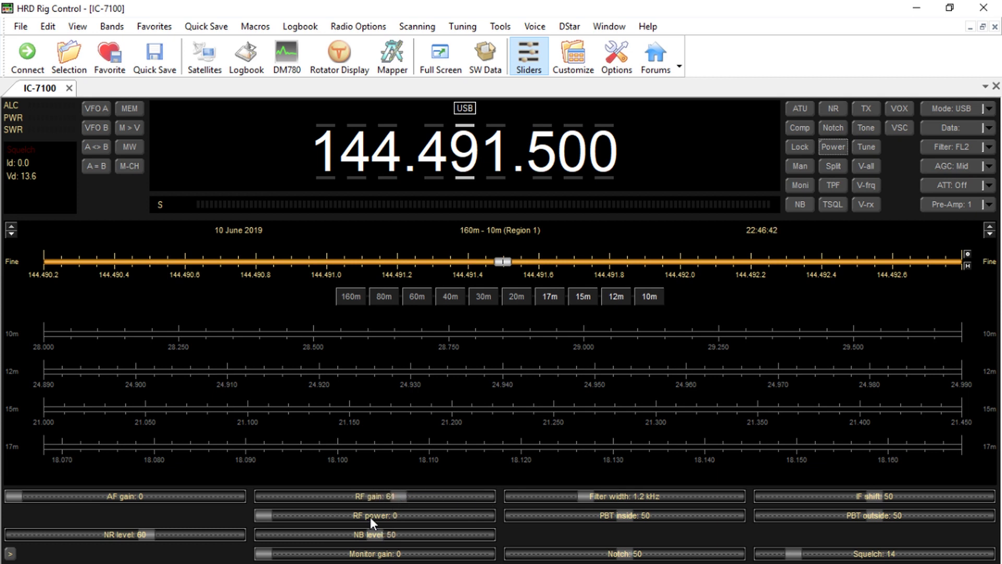